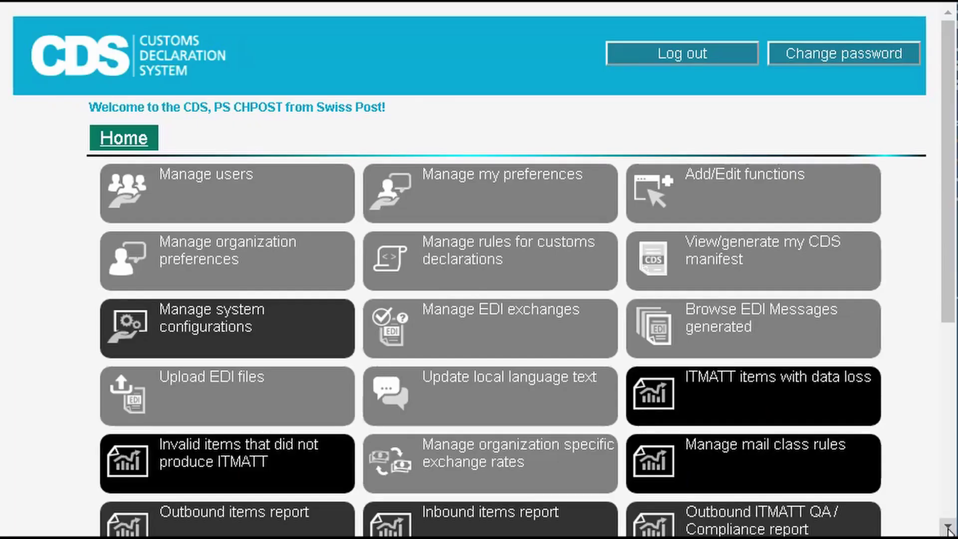
Create an outbound-at-post declaration for item CP20150616XCH and open its form.
left_click(948, 529)
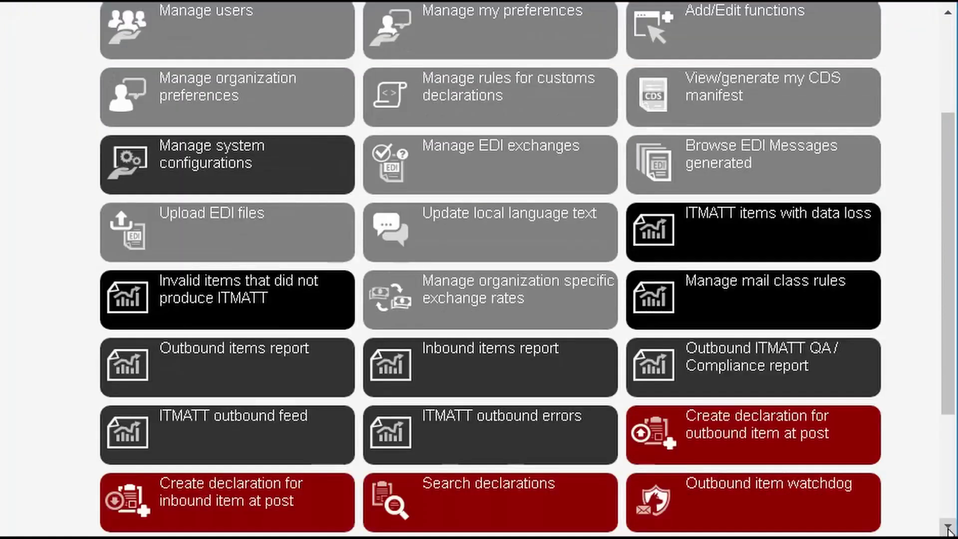
left_click(948, 529)
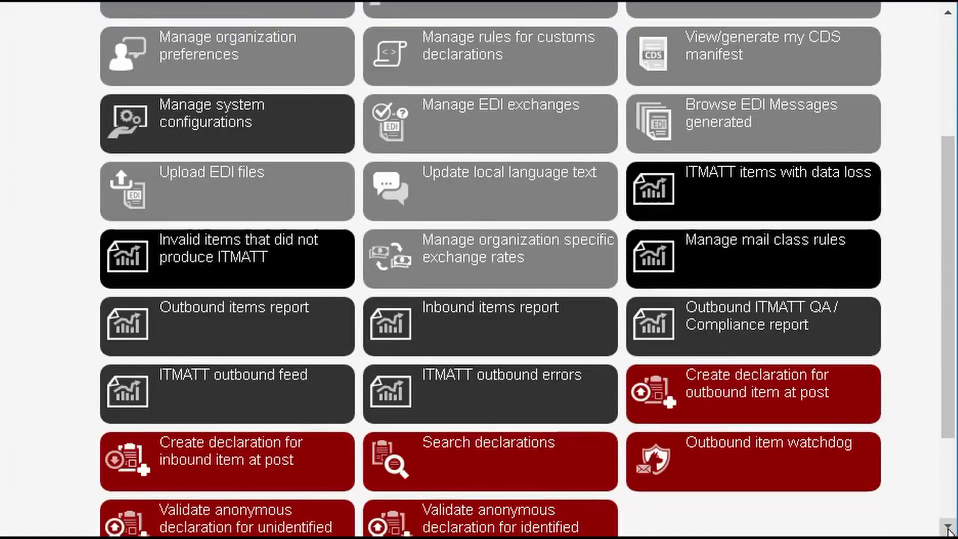
left_click(812, 392)
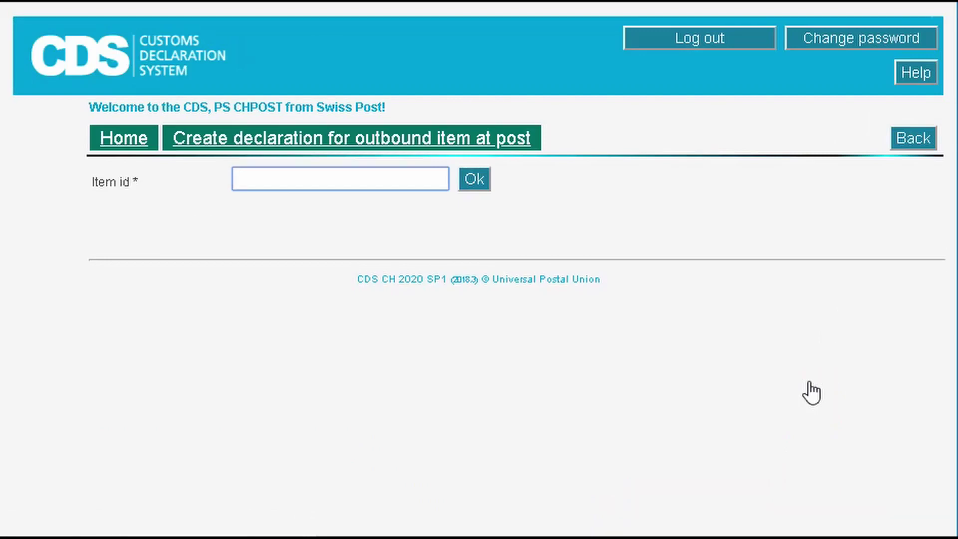
type("CP20150616XCH")
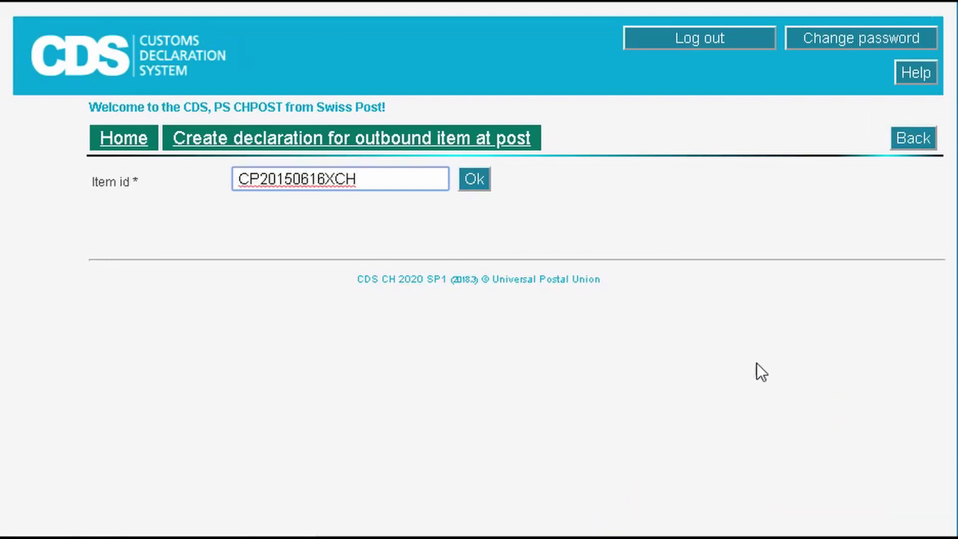
left_click(478, 181)
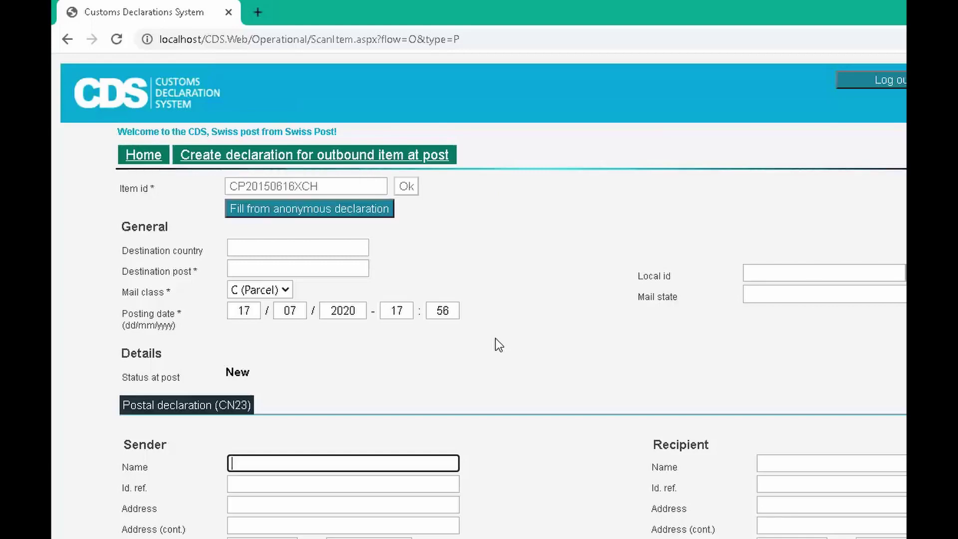
left_click(384, 208)
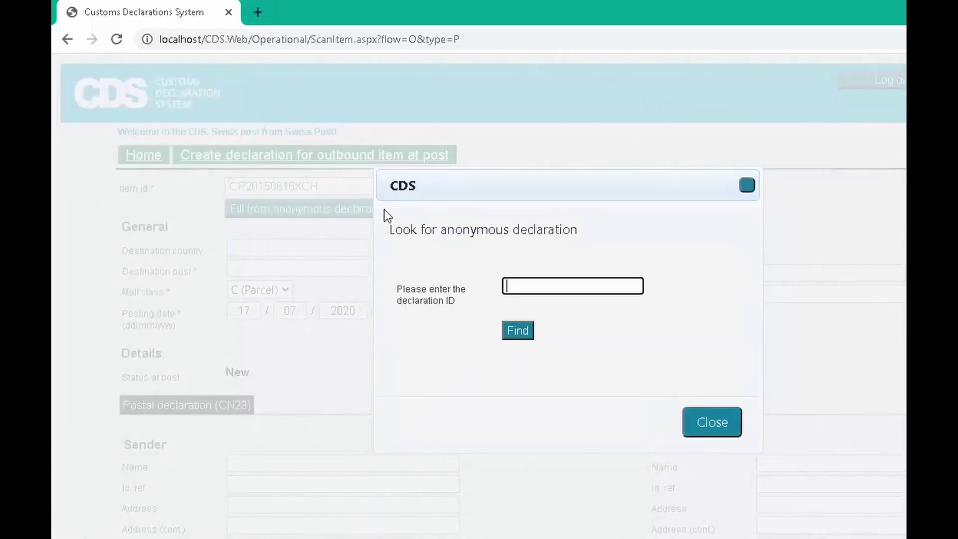
left_click(731, 422)
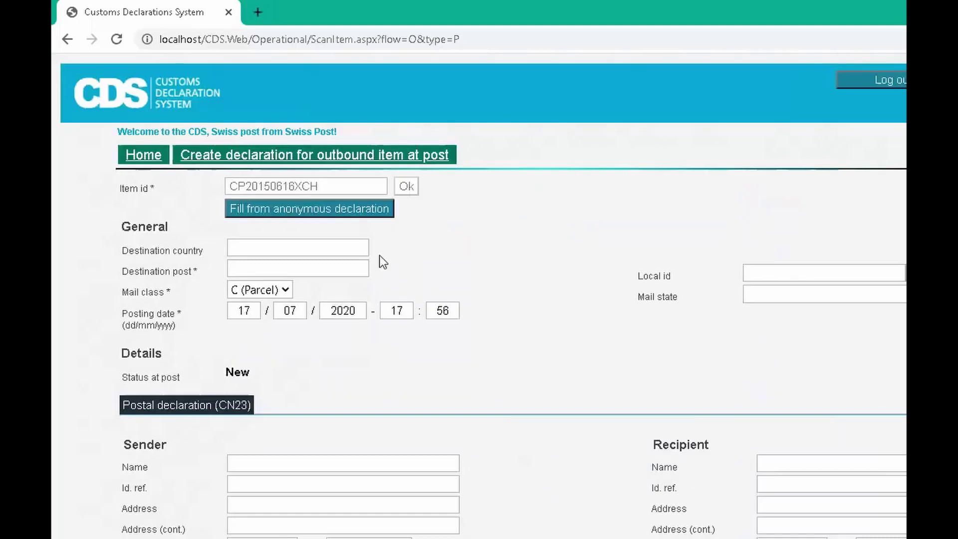
Set the destination country to MK (Macedonia) with destination post MKA.
left_click(359, 248)
type("MK")
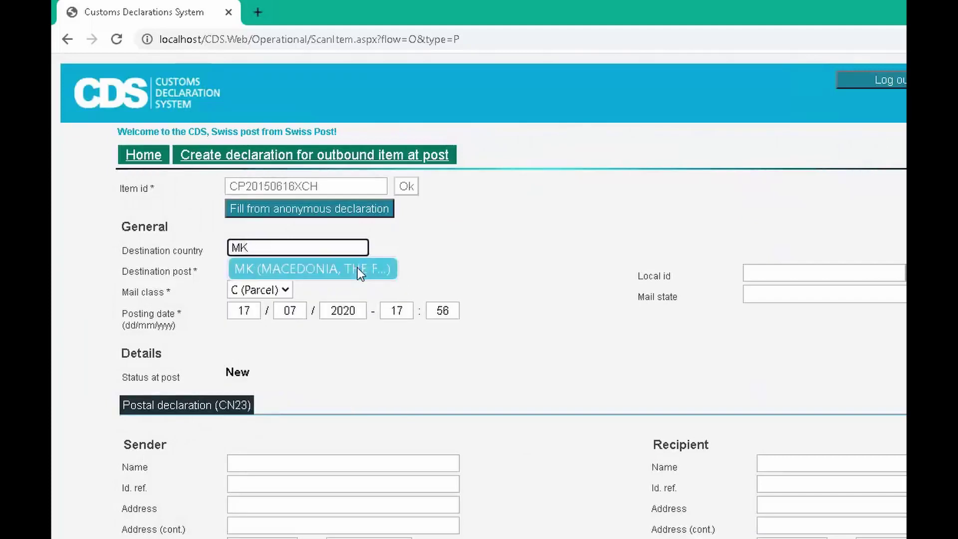
left_click(357, 268)
key("Tab")
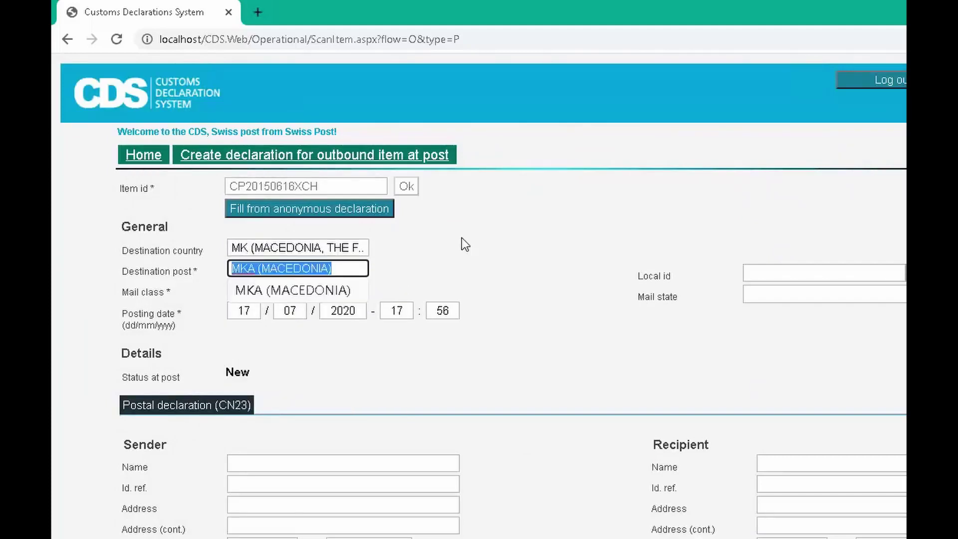
key("Tab")
Change the posting date's day from 17 to 15.
left_click(244, 182)
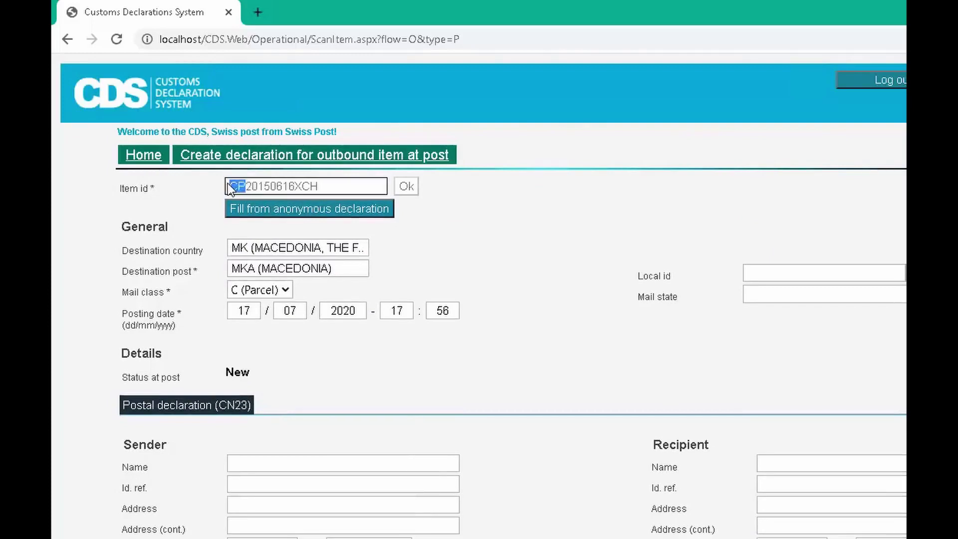
left_click(275, 341)
left_click(255, 311)
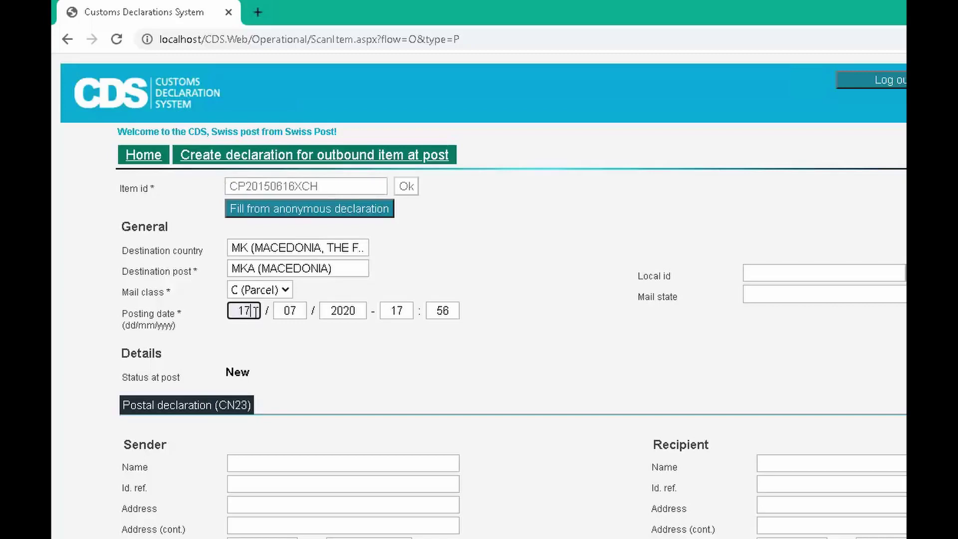
key("BackSpace")
key("BackSpace")
type("15")
key("Tab")
key("Tab")
key("Tab")
key("Tab")
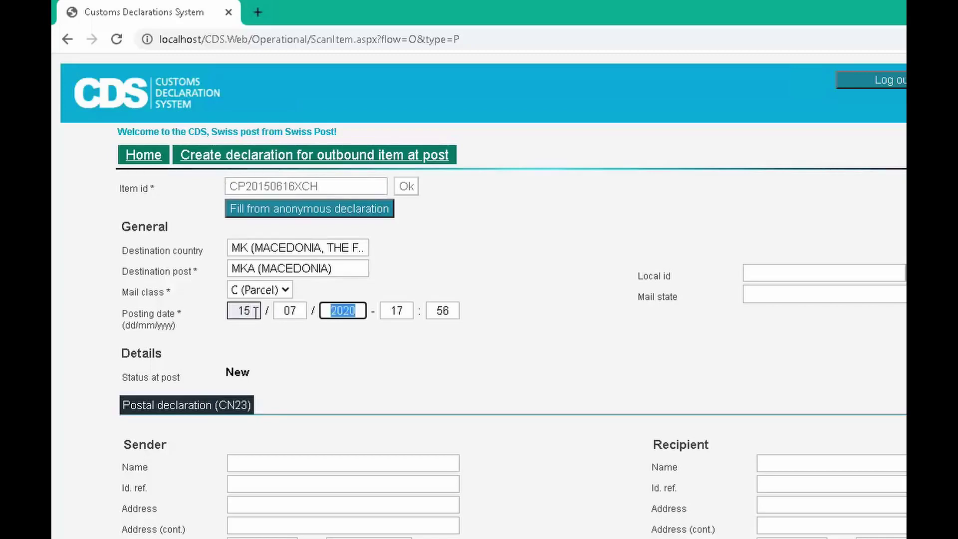
key("Tab")
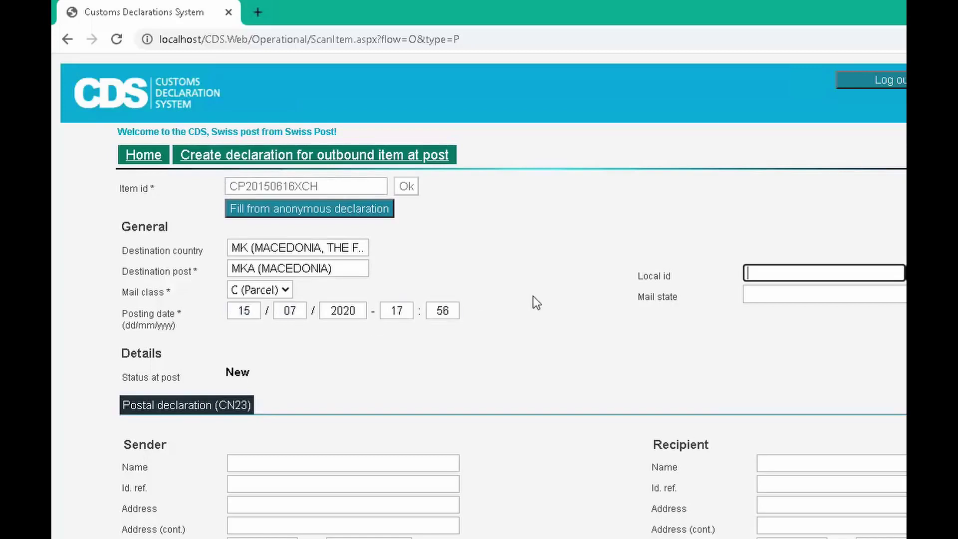
Set the mail state to B (Arrived in OOE).
left_click(833, 297)
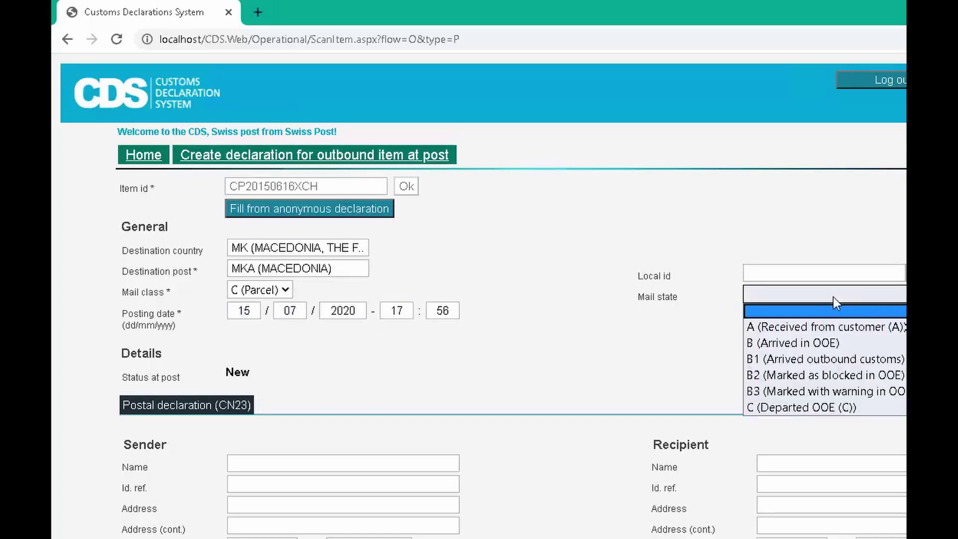
left_click(838, 337)
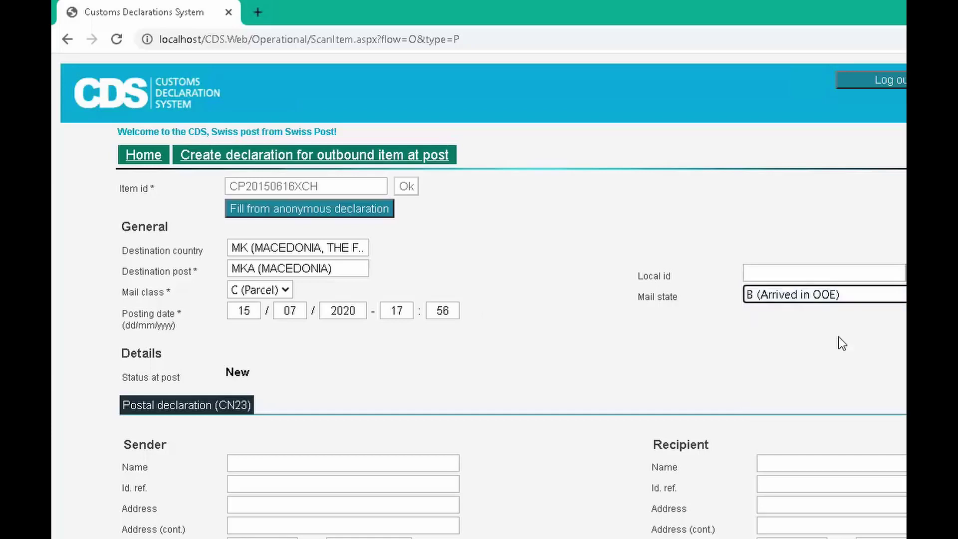
left_click(659, 371)
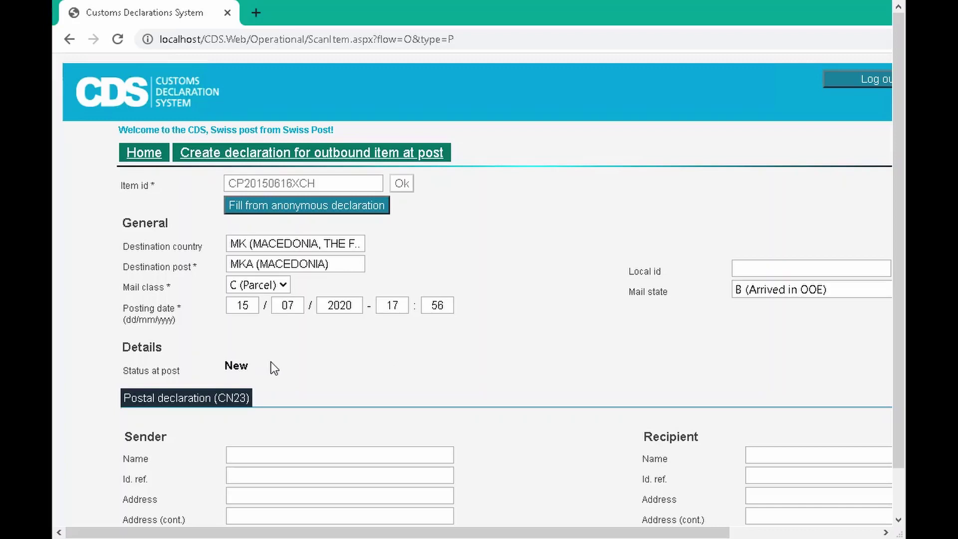
Fill the sender details from the saved Bern contact.
scroll(649, 366, "down", 1)
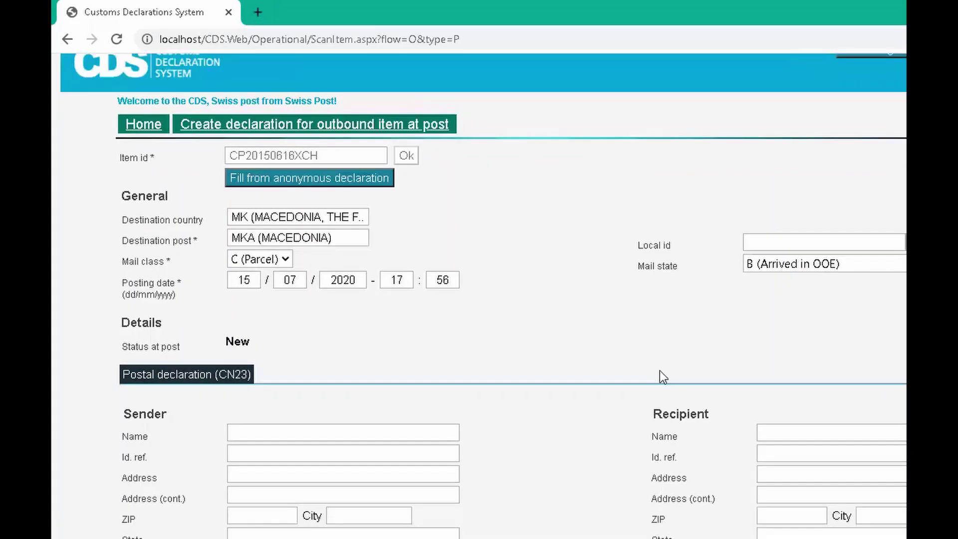
scroll(660, 370, "down", 3)
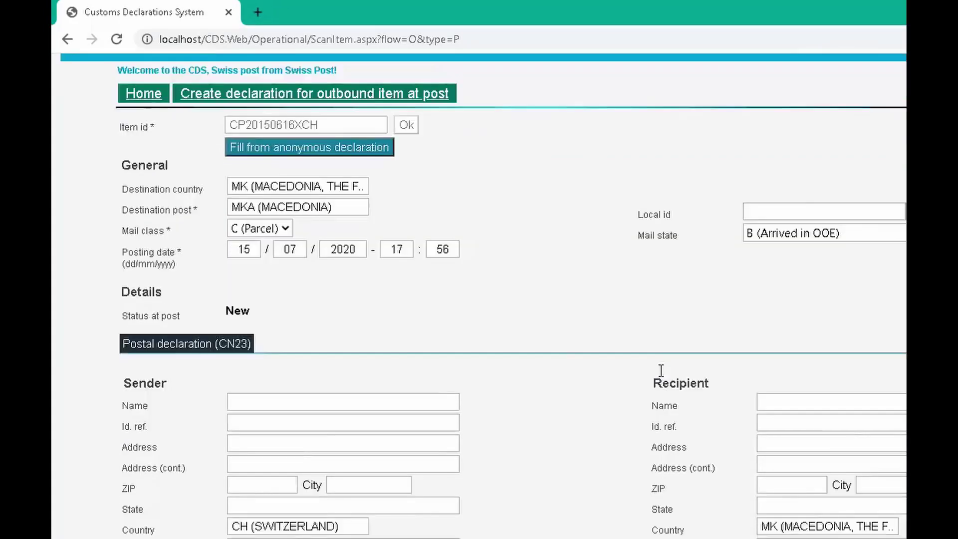
scroll(660, 369, "down", 2)
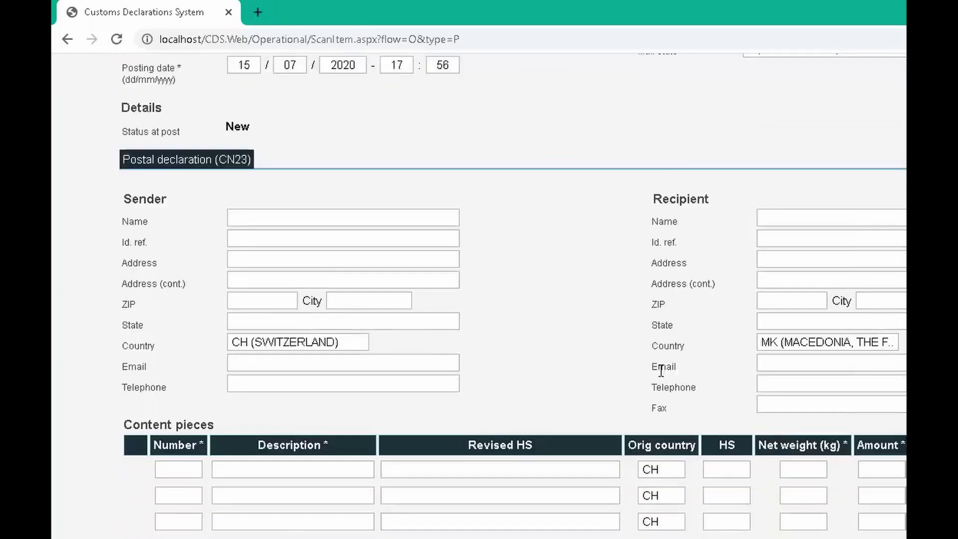
scroll(659, 371, "down", 1)
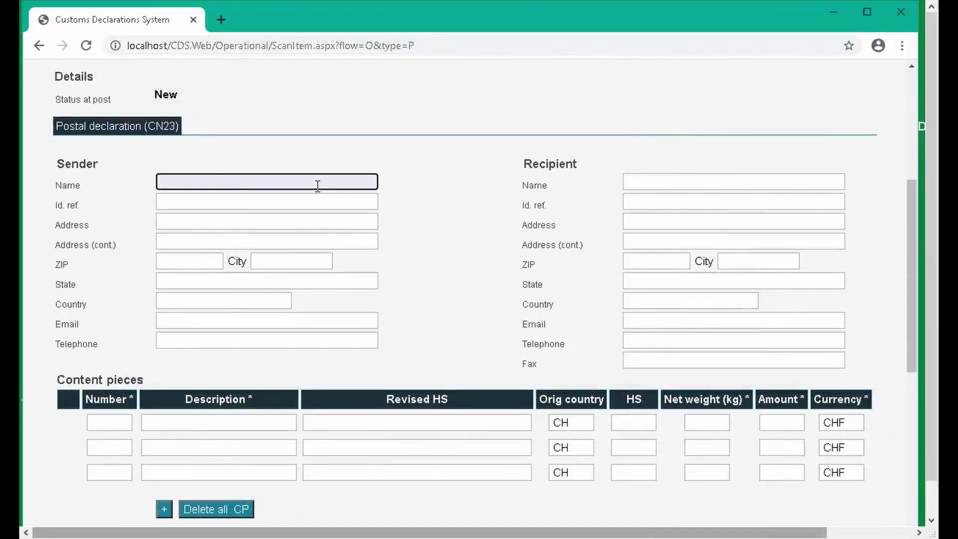
type("John")
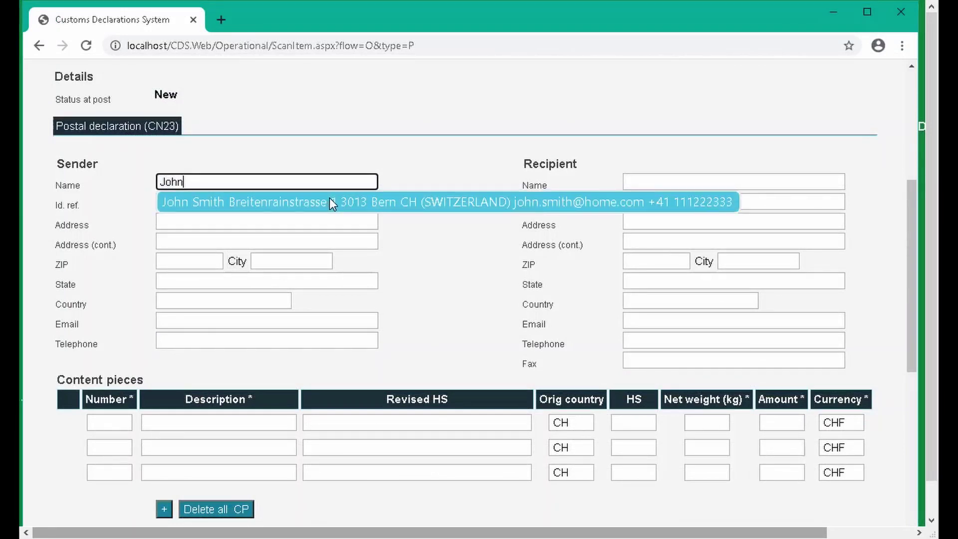
left_click(329, 198)
left_click(644, 183)
Fill the recipient details from the saved Skopje contact.
type("Jane")
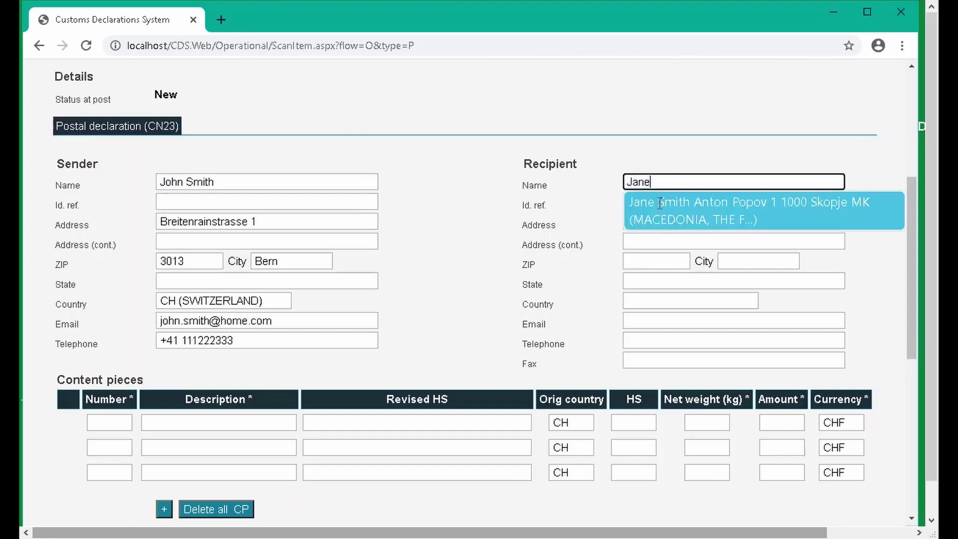
left_click(657, 203)
left_click_drag(910, 350, 911, 475)
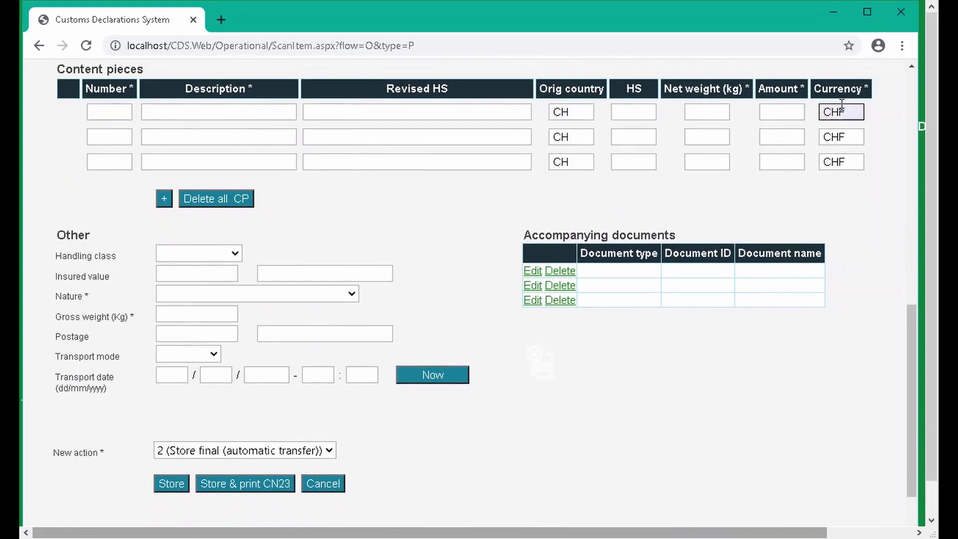
Enter a content piece of 2 Sports shoes.
left_click(121, 111)
type("2")
key("Tab")
key("shift+Tab")
key("Tab")
type("Sports shoes")
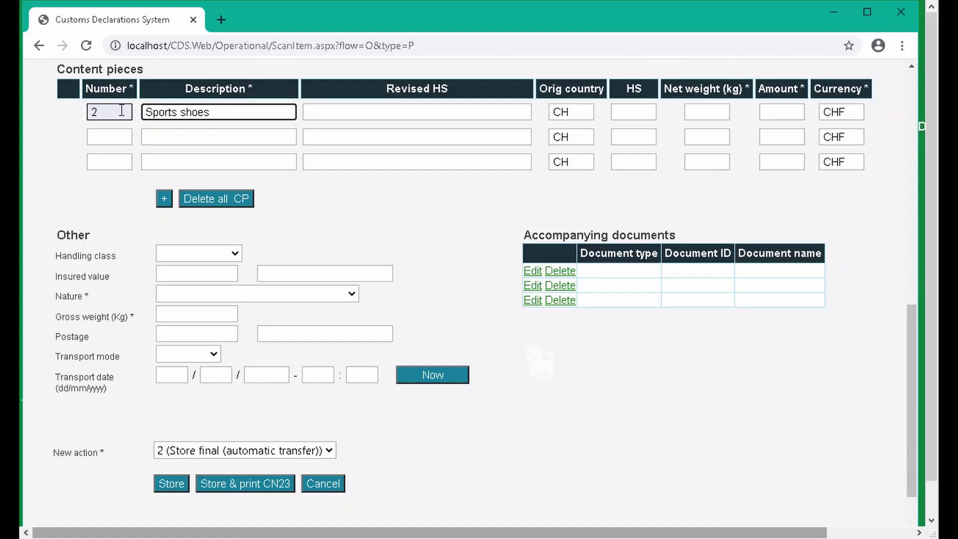
Give the piece revised HS code 640219|Shoes/Chaussures, net weight 100 and amount 100.
key("Tab")
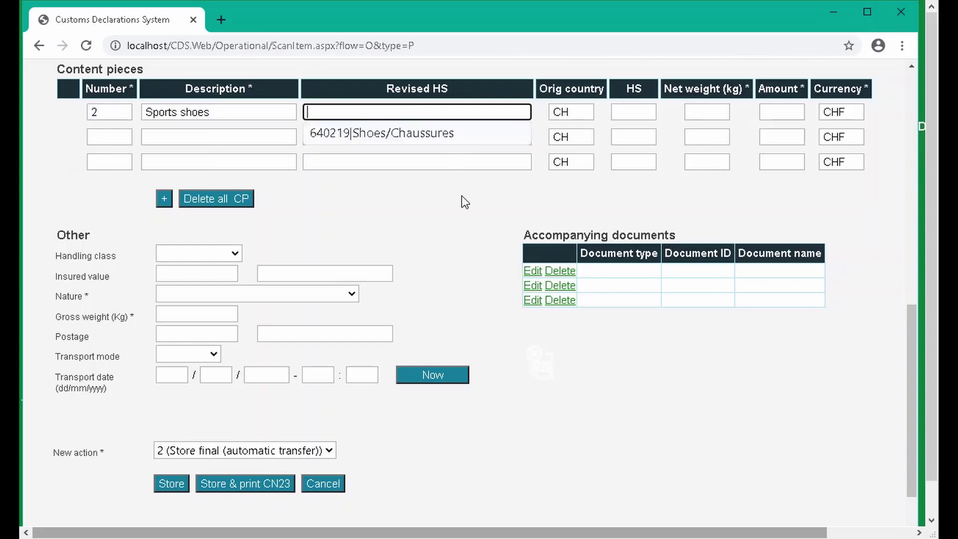
left_click(451, 132)
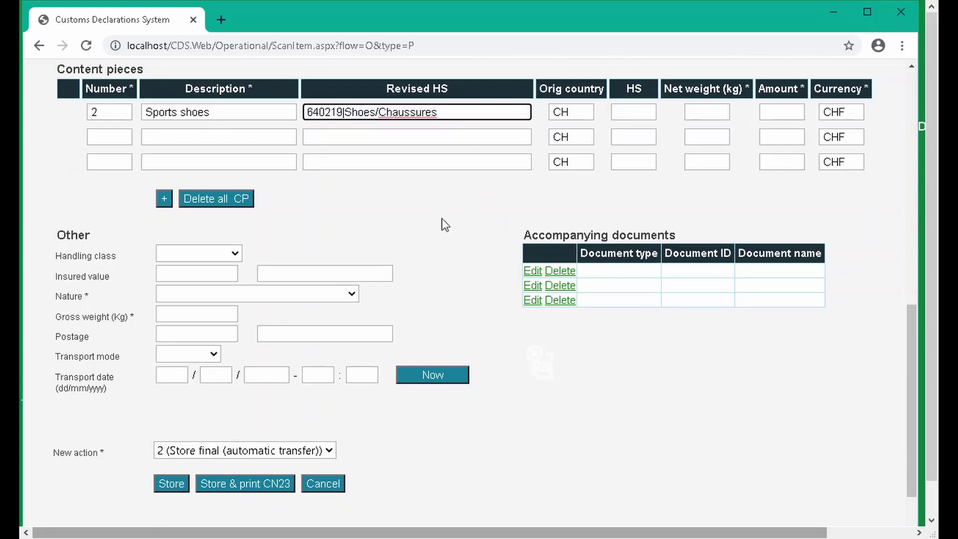
key("Tab")
key("Tab")
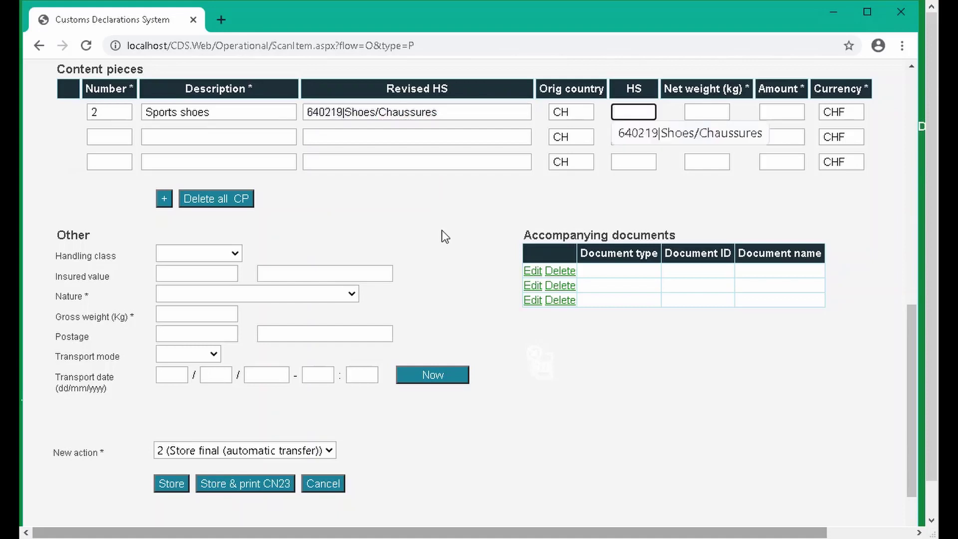
key("Tab")
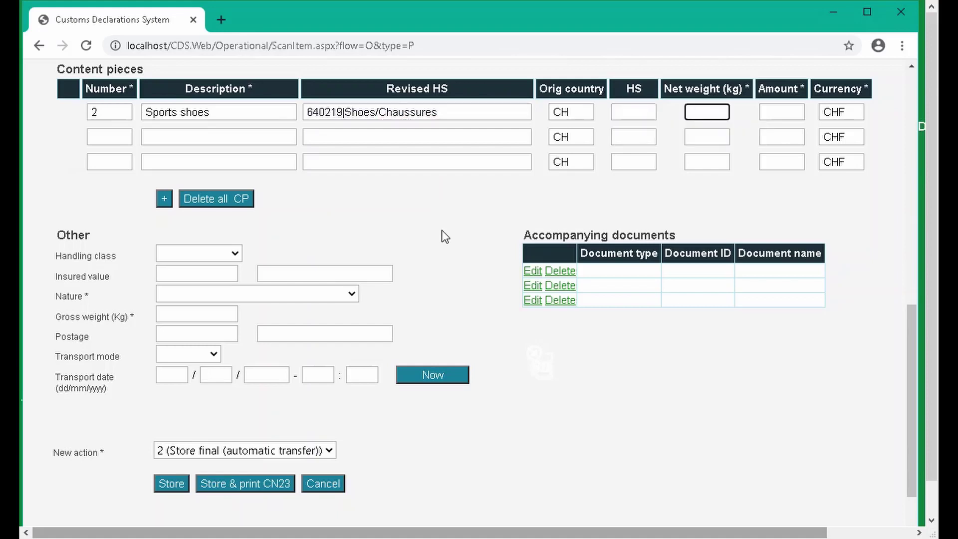
type("1")
type("00")
key("Tab")
type("100")
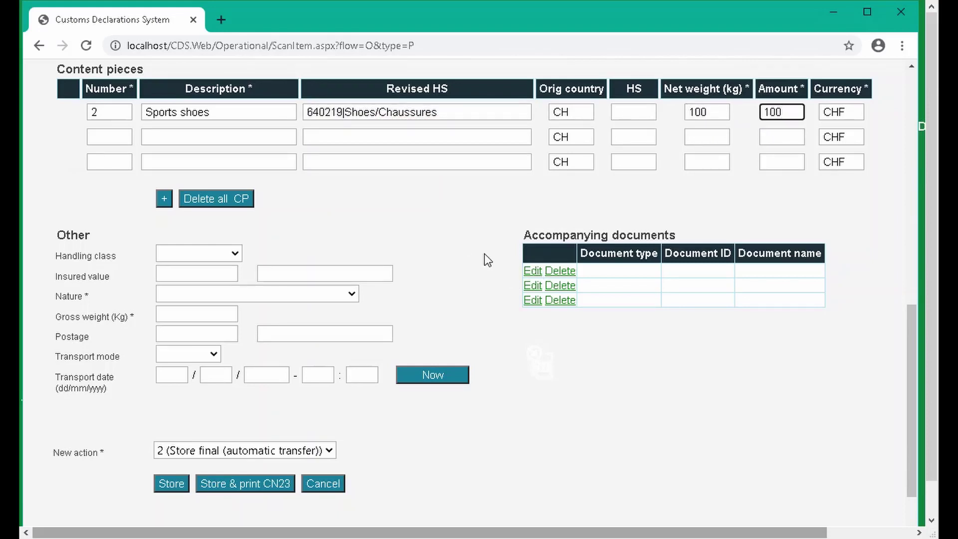
Set the shipment nature to 31 (Gift) and gross weight to 110 kg.
left_click(445, 244)
left_click(165, 199)
left_click(223, 199)
left_click(237, 298)
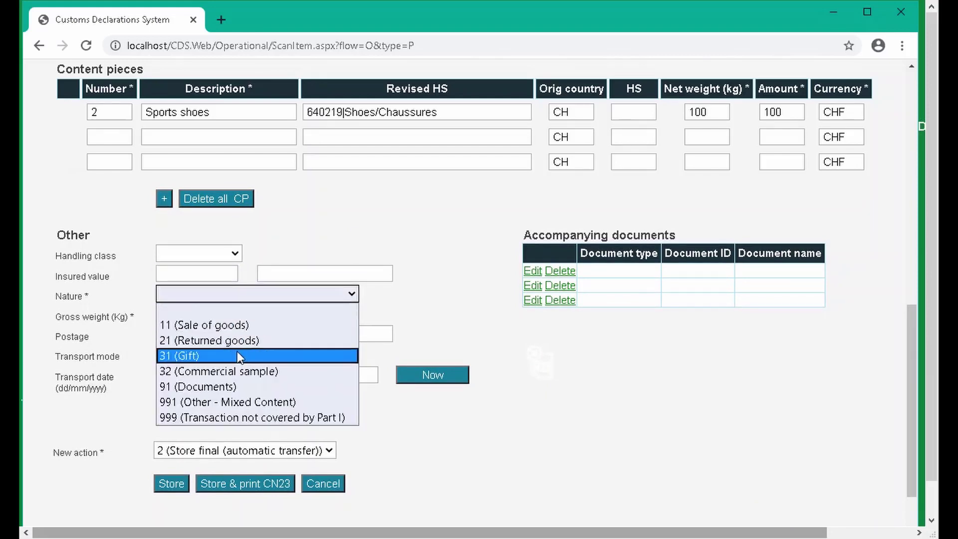
left_click(238, 354)
left_click(223, 313)
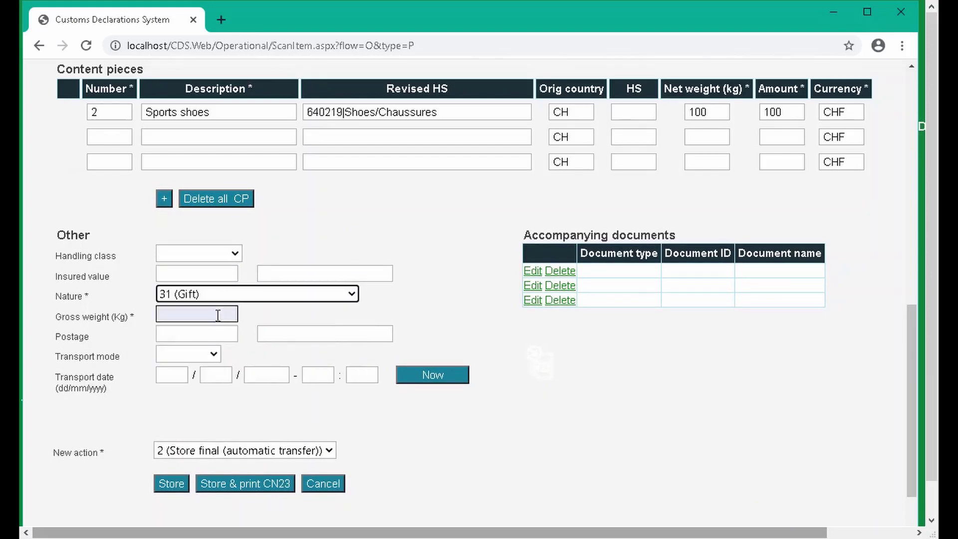
type("1")
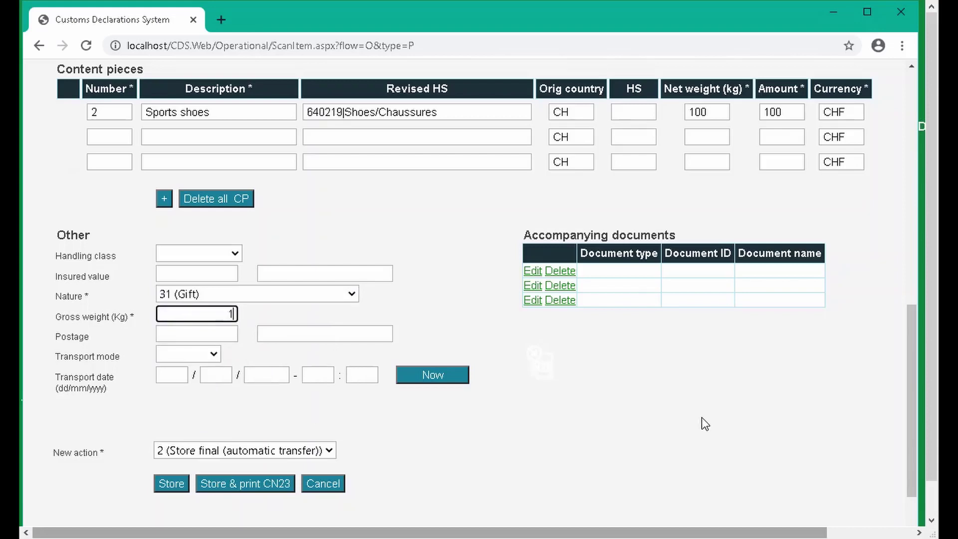
type("10")
Set handling class to N (Ordinary) and transport mode to PL (Plane).
left_click(232, 255)
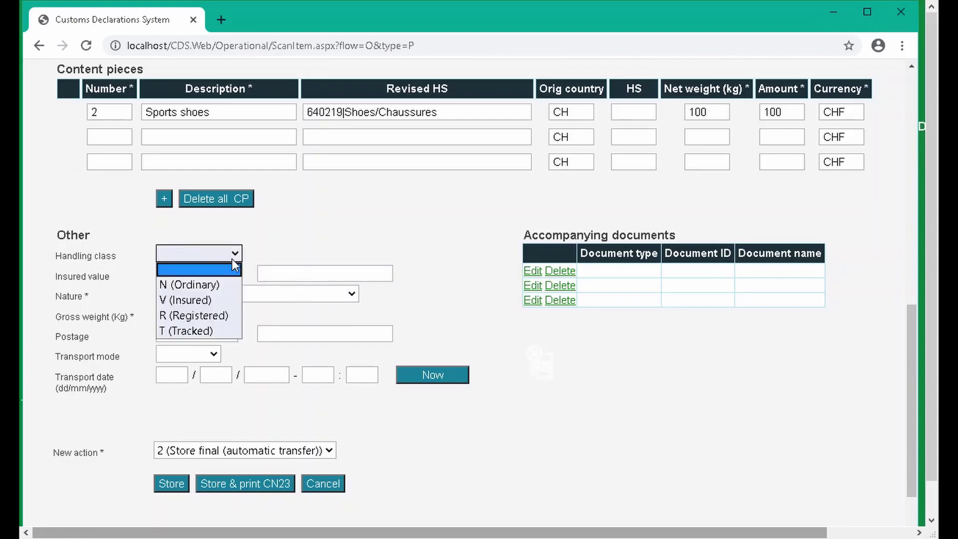
left_click(223, 287)
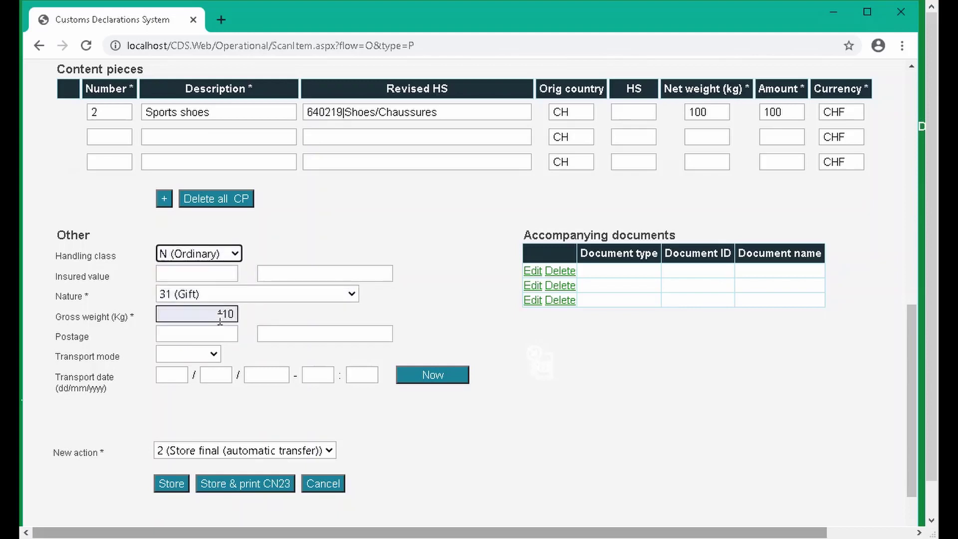
left_click(214, 353)
left_click(214, 385)
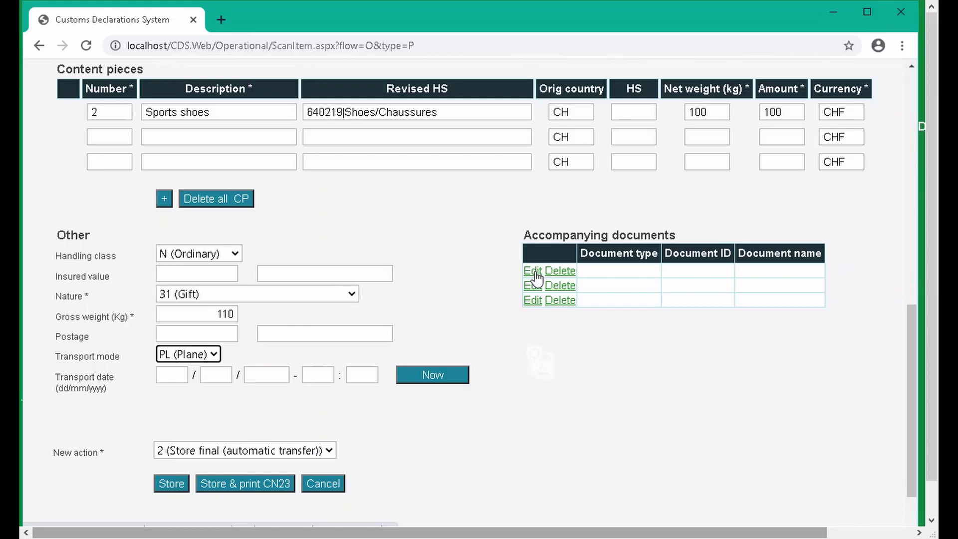
Save the first accompanying document row as type 36 - identity card with its document number.
left_click(537, 275)
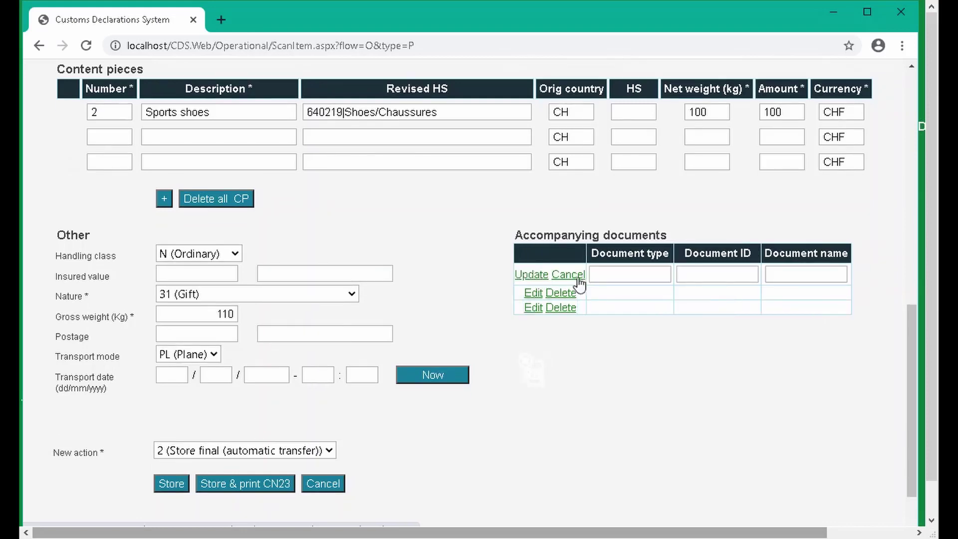
left_click(616, 272)
left_click(616, 271)
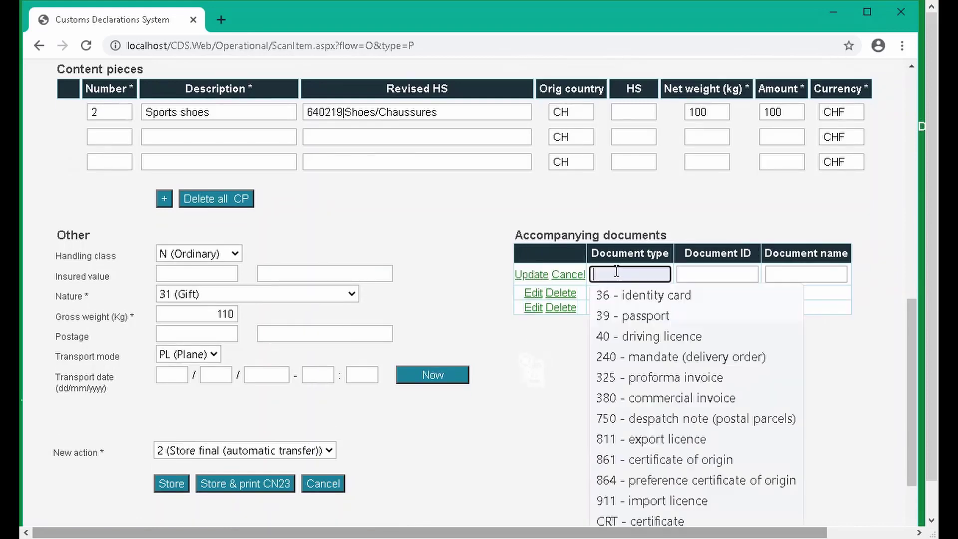
left_click(633, 299)
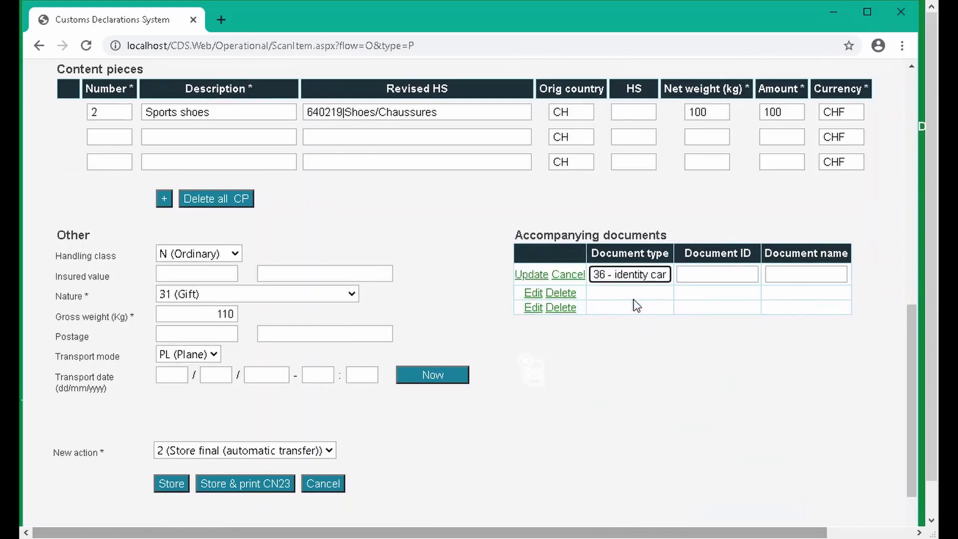
left_click(725, 270)
type("12")
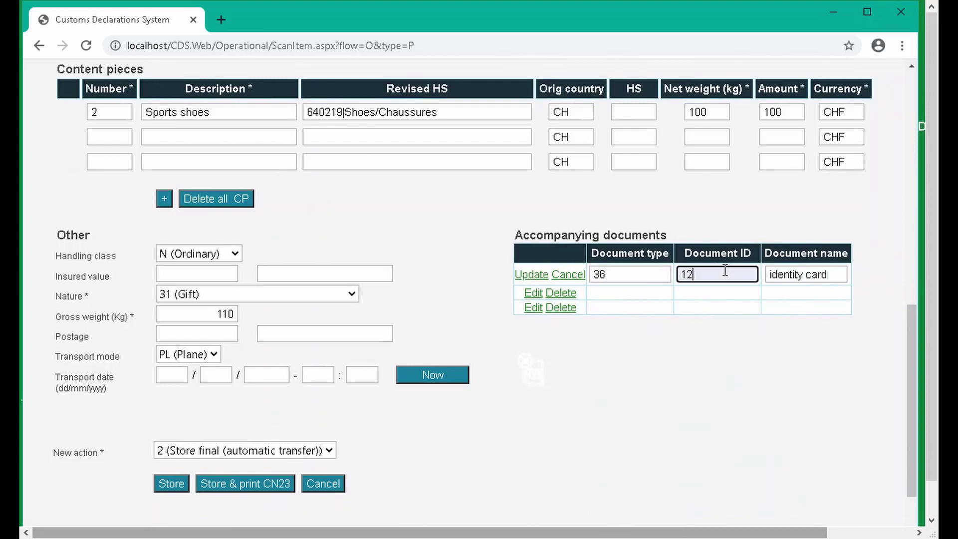
type("3456")
left_click(545, 275)
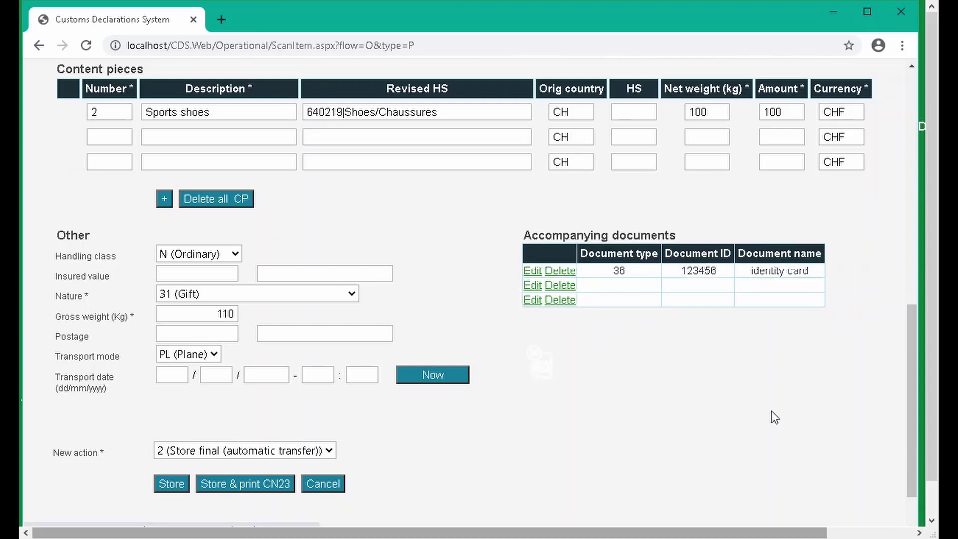
left_click_drag(909, 381, 911, 408)
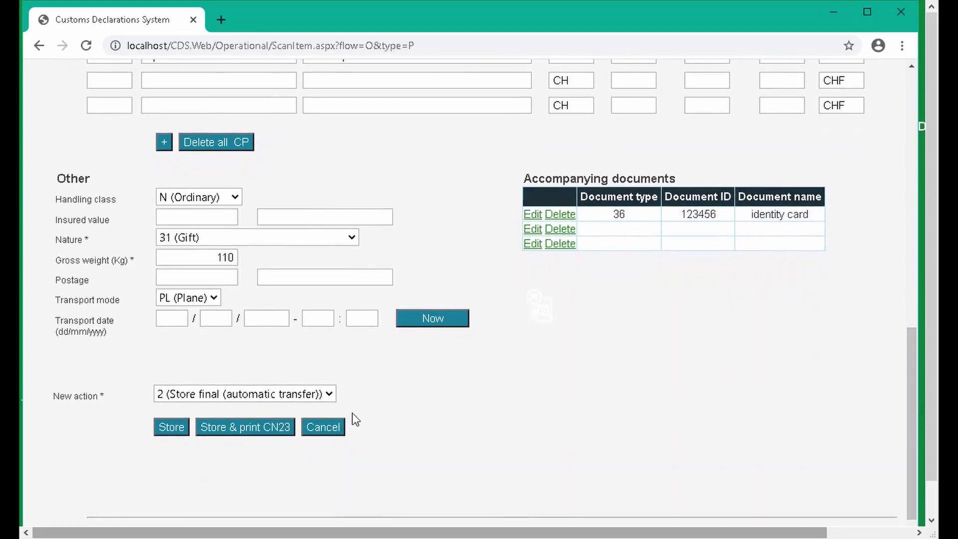
Choose 1 (Create/update draft) as the declaration's new action.
left_click(328, 397)
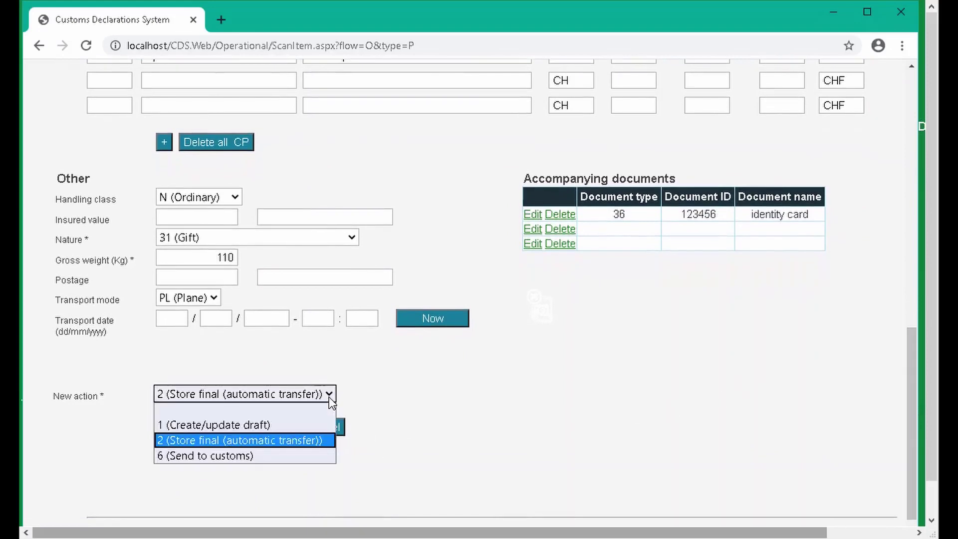
left_click(318, 425)
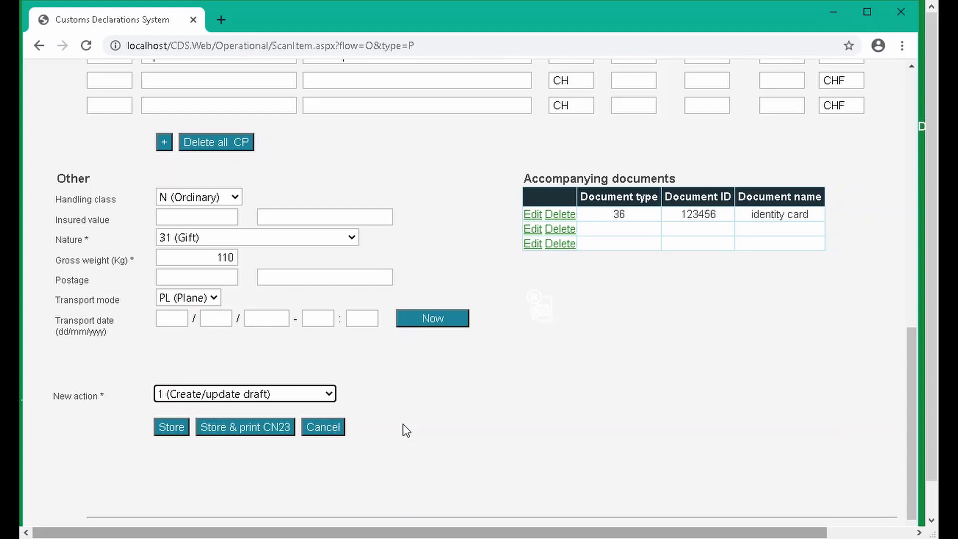
left_click(326, 399)
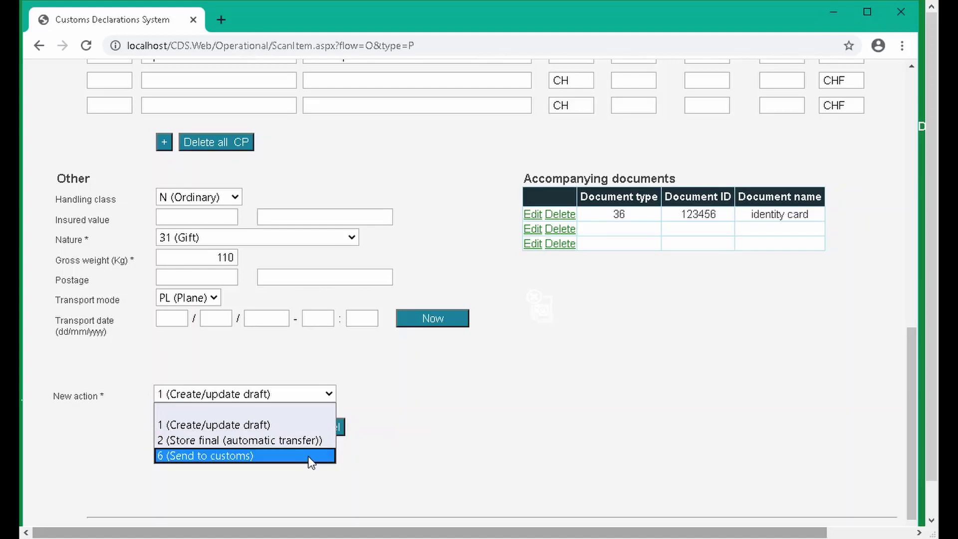
left_click(393, 444)
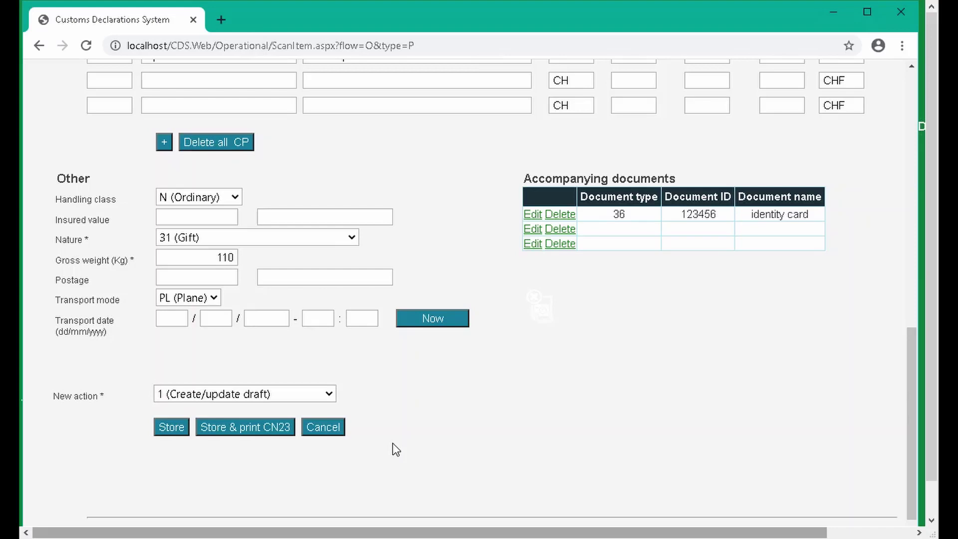
left_click(168, 434)
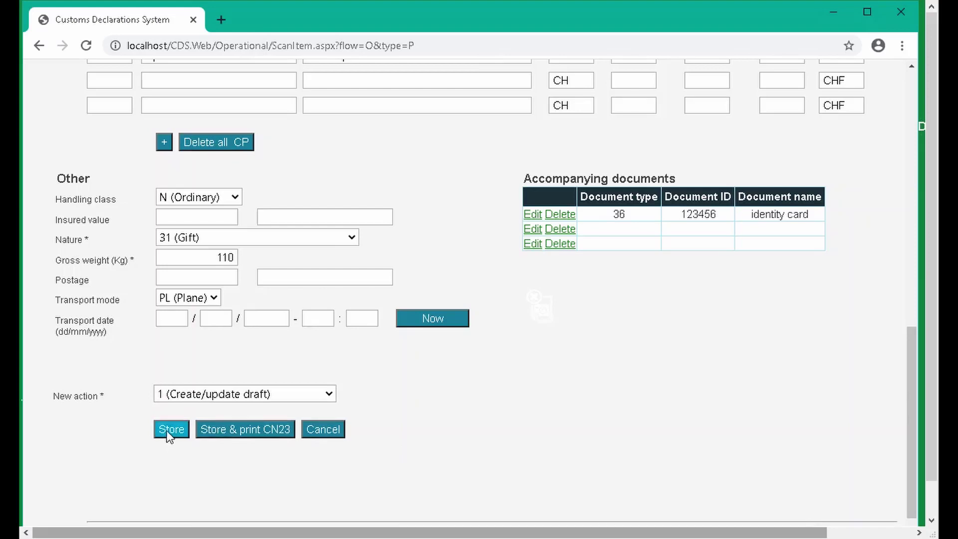